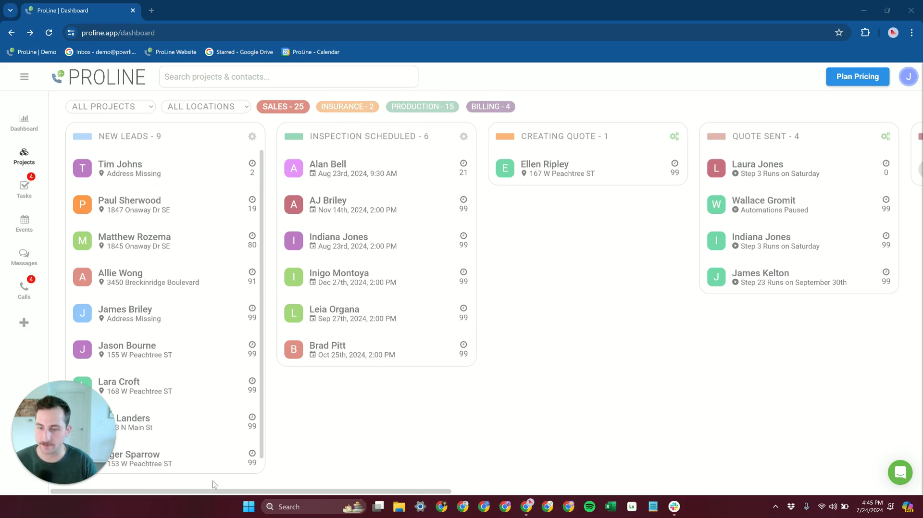
View the Insurance, Production and Billing project boards in turn, and return to the Sales board
{"action": "left_click_drag", "start_coordinate": [172, 491], "coordinate": [205, 482]}
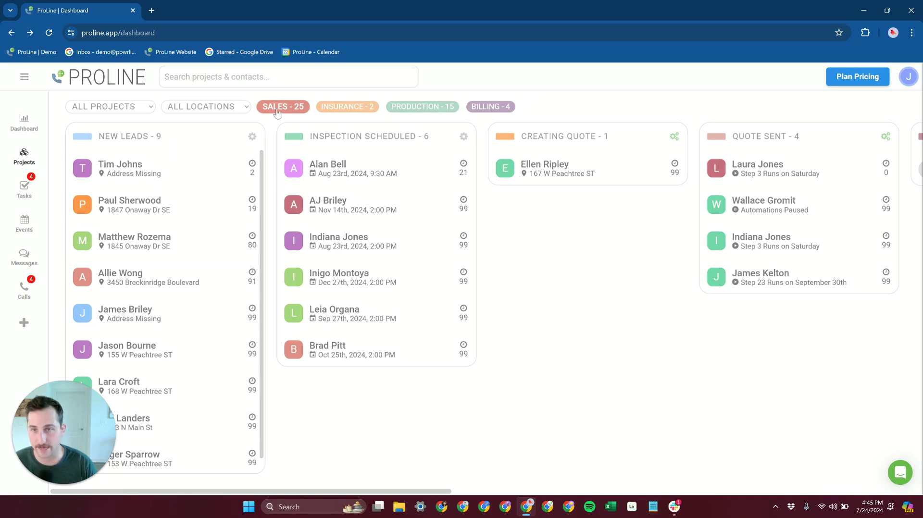
{"action": "left_click", "coordinate": [347, 107]}
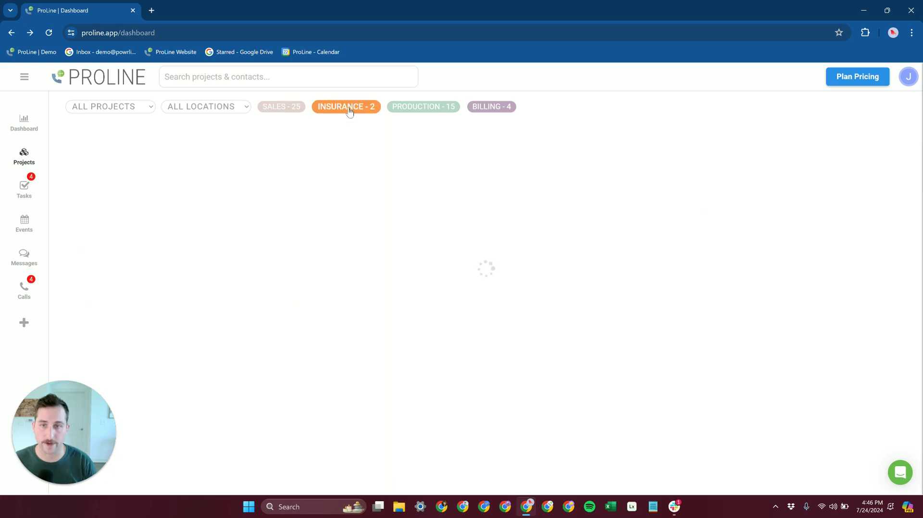
{"action": "left_click", "coordinate": [423, 106]}
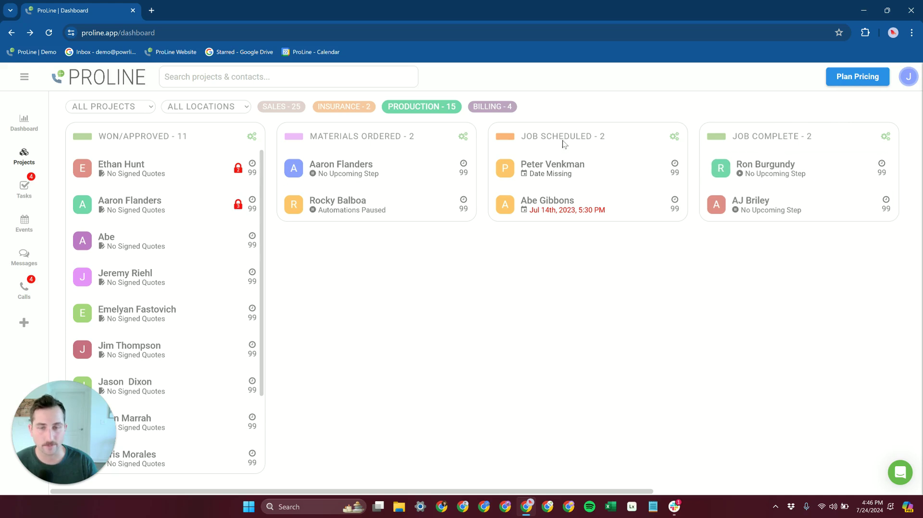
{"action": "left_click", "coordinate": [489, 106]}
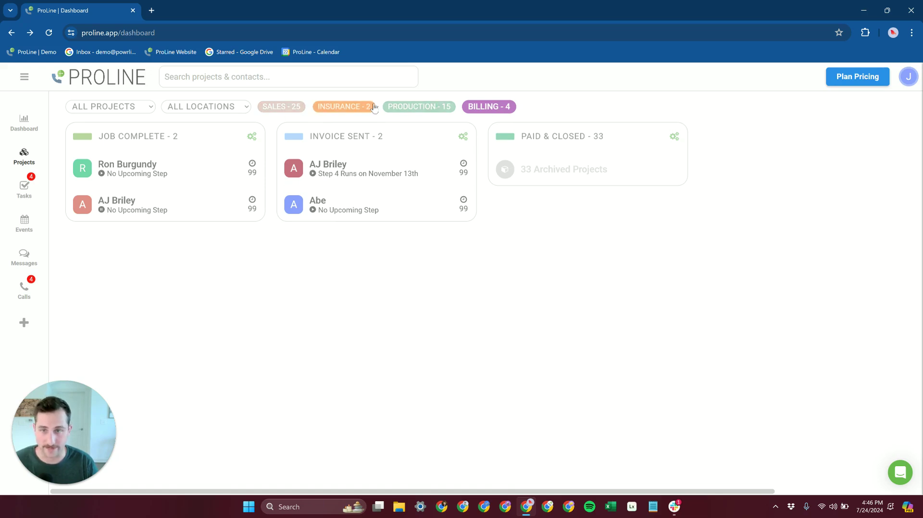
{"action": "left_click", "coordinate": [291, 108]}
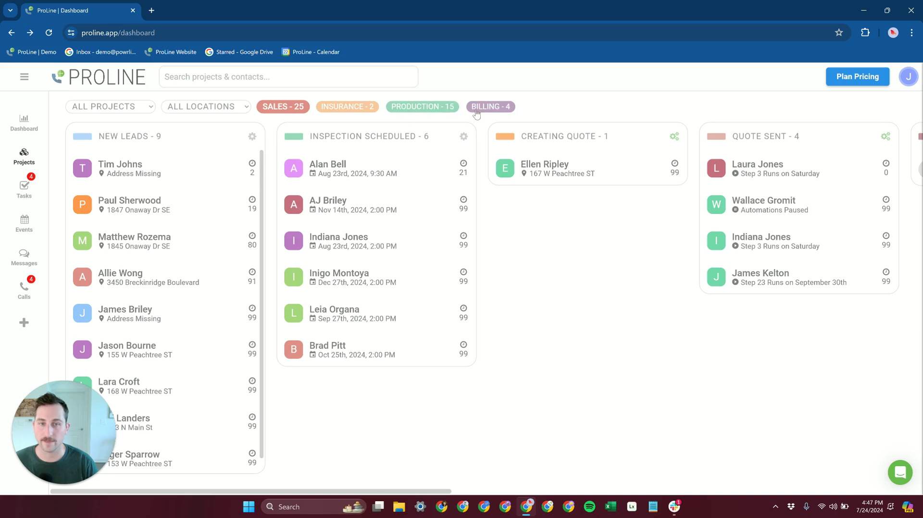
Check which locations the board can be filtered by, keeping all locations selected
{"action": "left_click_drag", "start_coordinate": [447, 162], "coordinate": [443, 162]}
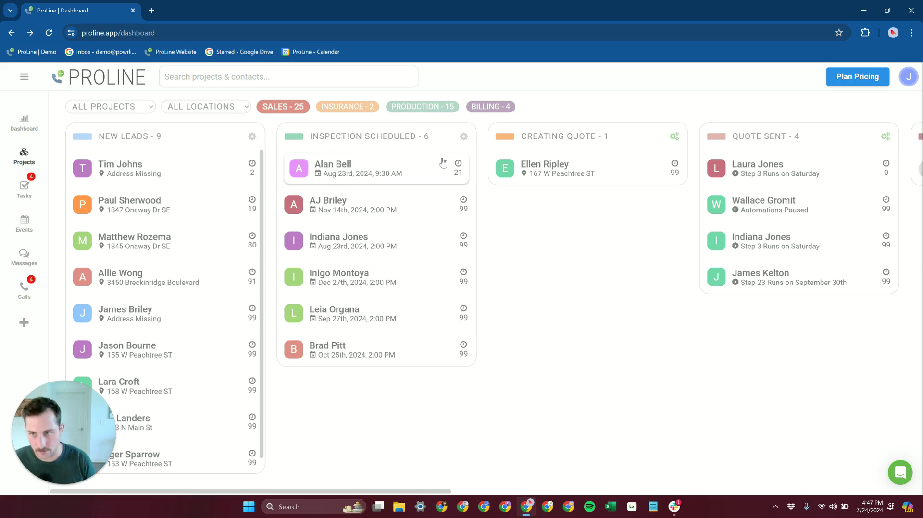
{"action": "left_click_drag", "start_coordinate": [443, 162], "coordinate": [443, 162]}
{"action": "left_click", "coordinate": [198, 107]}
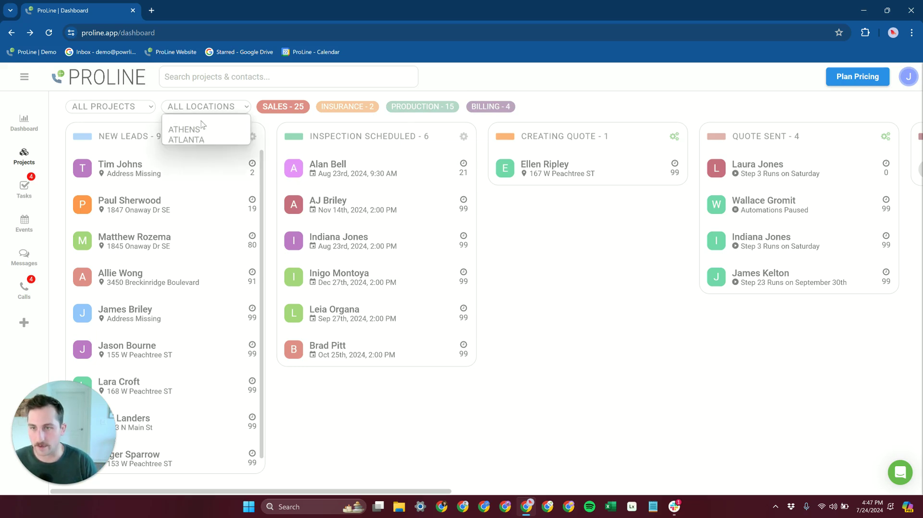
{"action": "left_click", "coordinate": [152, 123]}
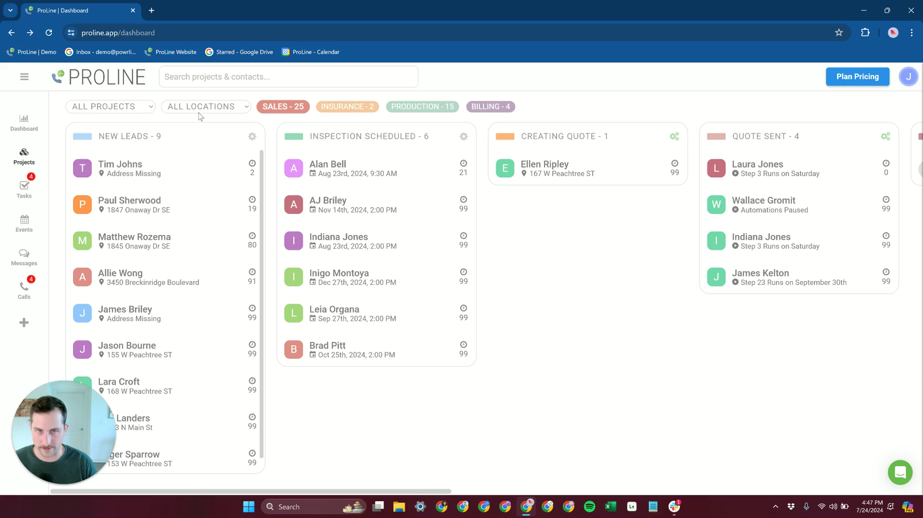
{"action": "left_click", "coordinate": [223, 112]}
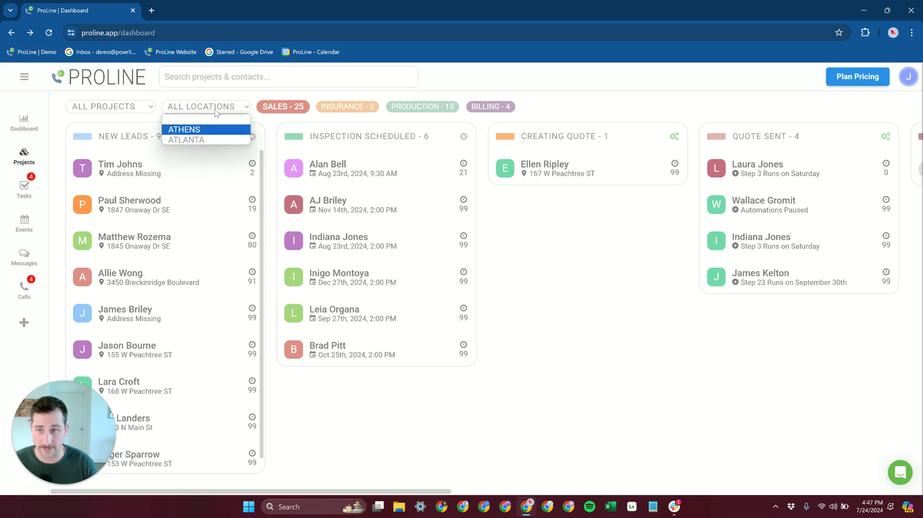
{"action": "left_click", "coordinate": [206, 100]}
{"action": "left_click", "coordinate": [224, 109]}
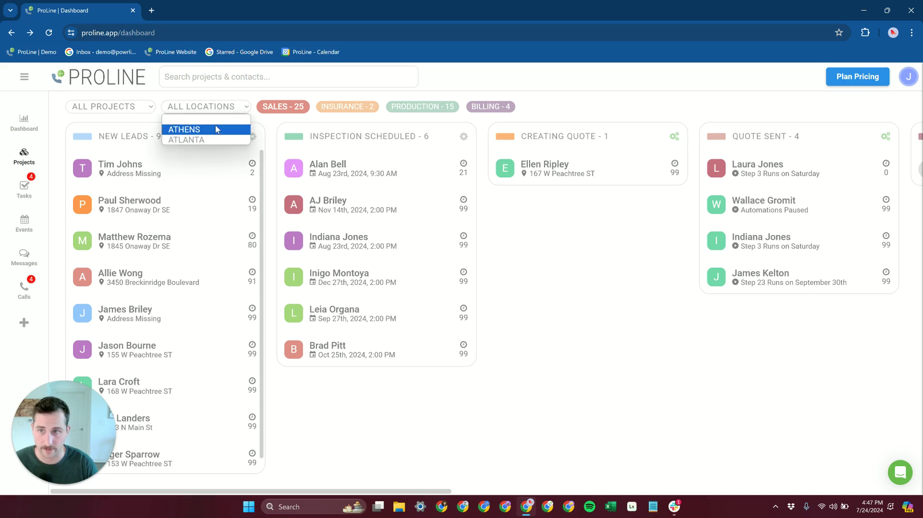
{"action": "left_click", "coordinate": [197, 106]}
Filter the Sales board to show only My Projects
{"action": "left_click", "coordinate": [134, 111]}
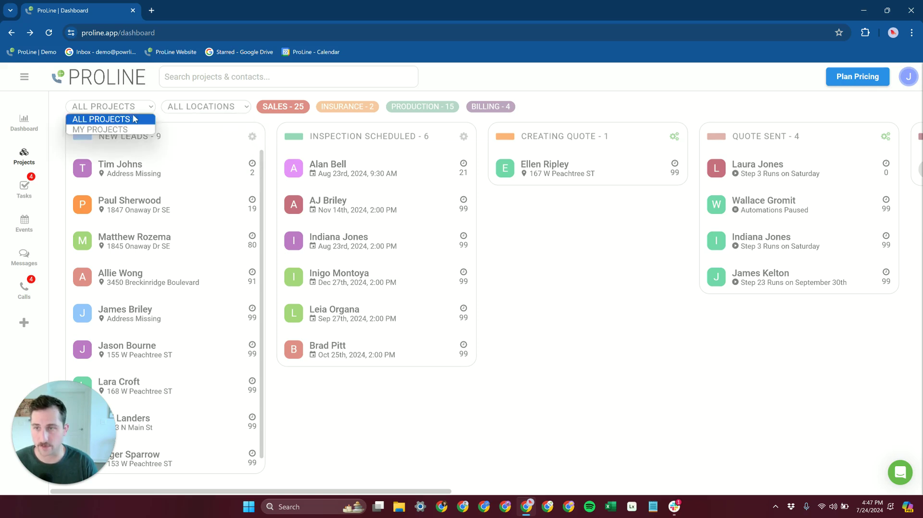
{"action": "left_click", "coordinate": [119, 120]}
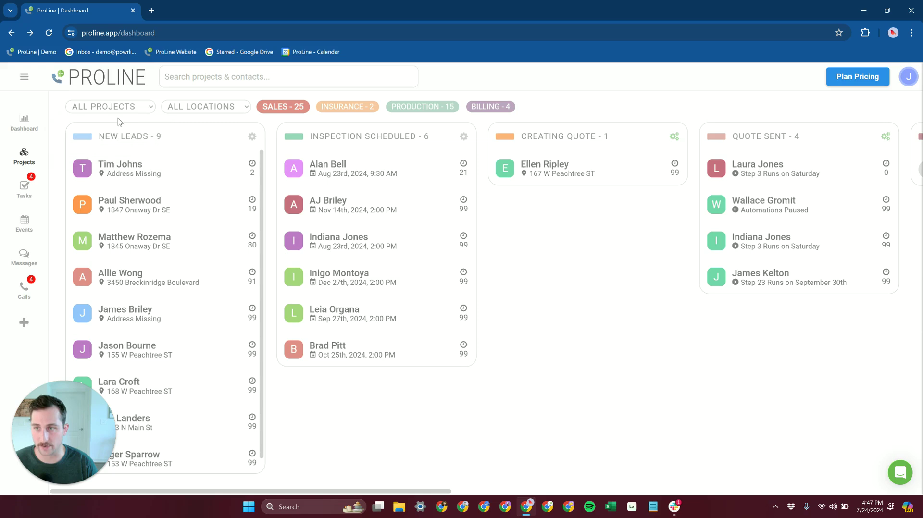
{"action": "left_click", "coordinate": [122, 108]}
{"action": "left_click", "coordinate": [122, 129]}
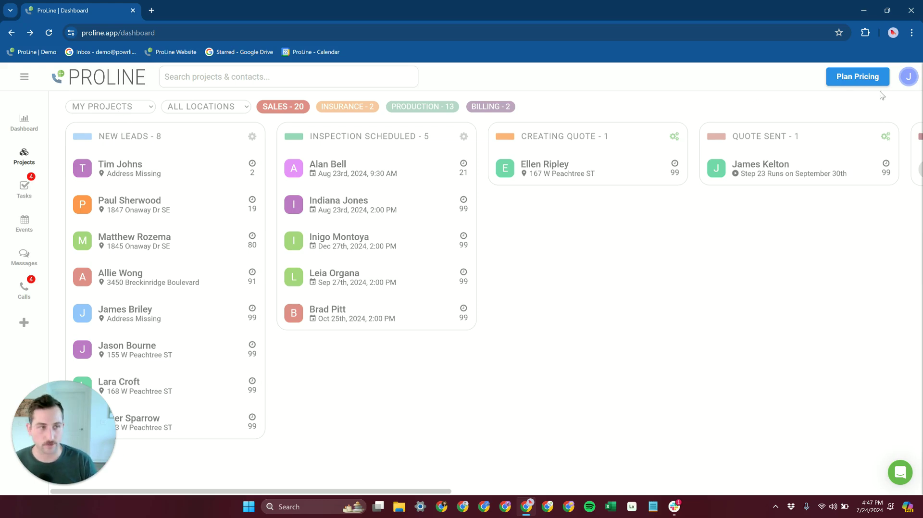
View the board as another team member, dismissing the email and calendar notice, and switch back to the original account
{"action": "left_click", "coordinate": [909, 78]}
{"action": "left_click", "coordinate": [443, 170]}
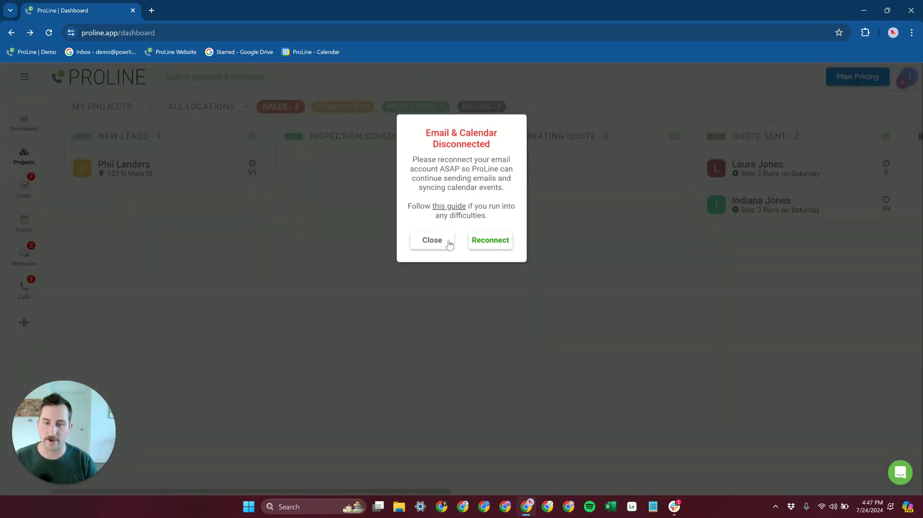
{"action": "left_click", "coordinate": [448, 242]}
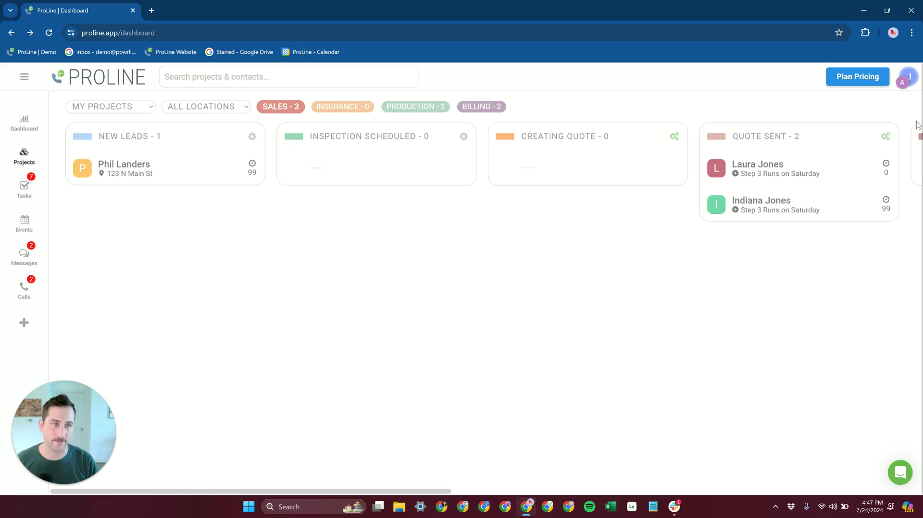
{"action": "left_click", "coordinate": [909, 78]}
{"action": "left_click", "coordinate": [461, 174]}
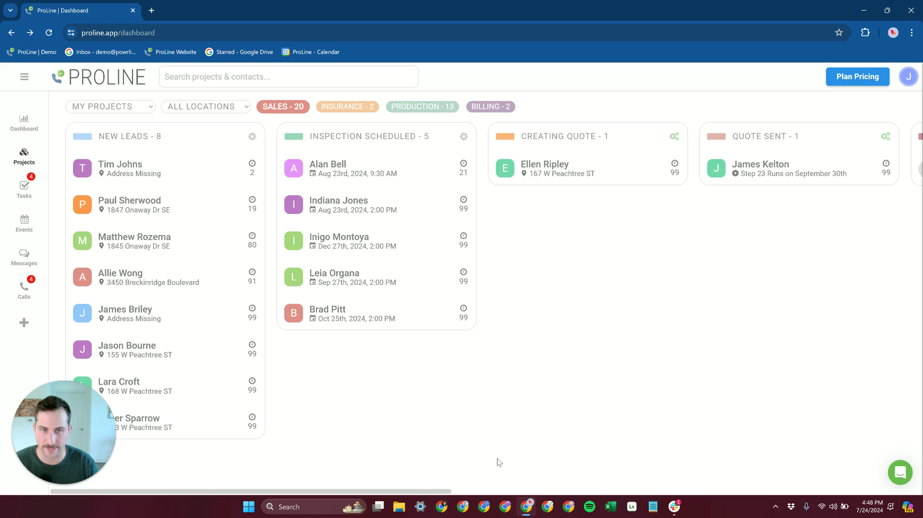
View the stage triggers of the Creating Quote stage and return to the board
{"action": "left_click_drag", "start_coordinate": [445, 491], "coordinate": [395, 491]}
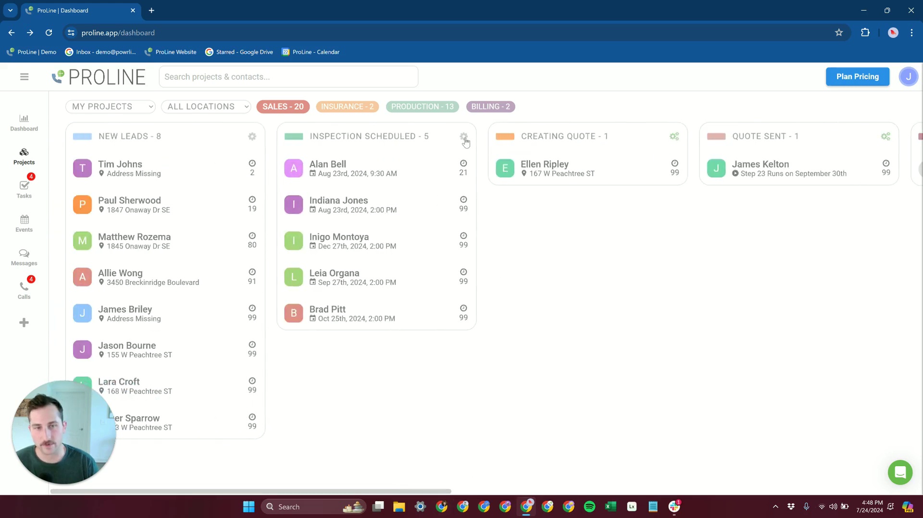
{"action": "left_click", "coordinate": [675, 137]}
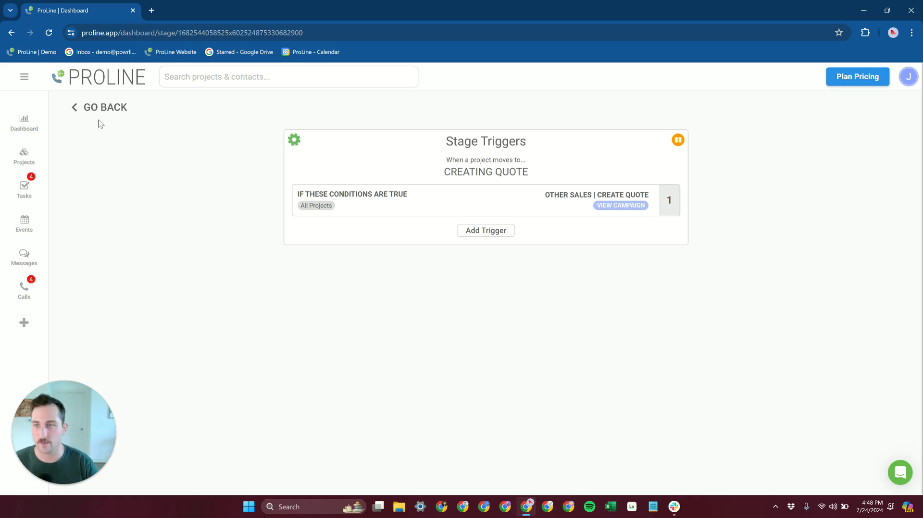
{"action": "left_click", "coordinate": [104, 108]}
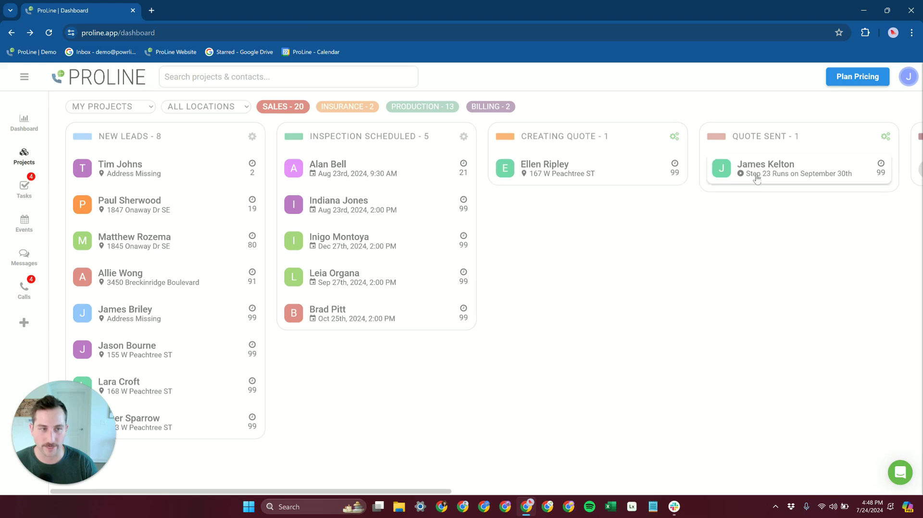
Expand the first project card under New Leads to view its quick actions, and collapse it again
{"action": "left_click_drag", "start_coordinate": [124, 165], "coordinate": [186, 175]}
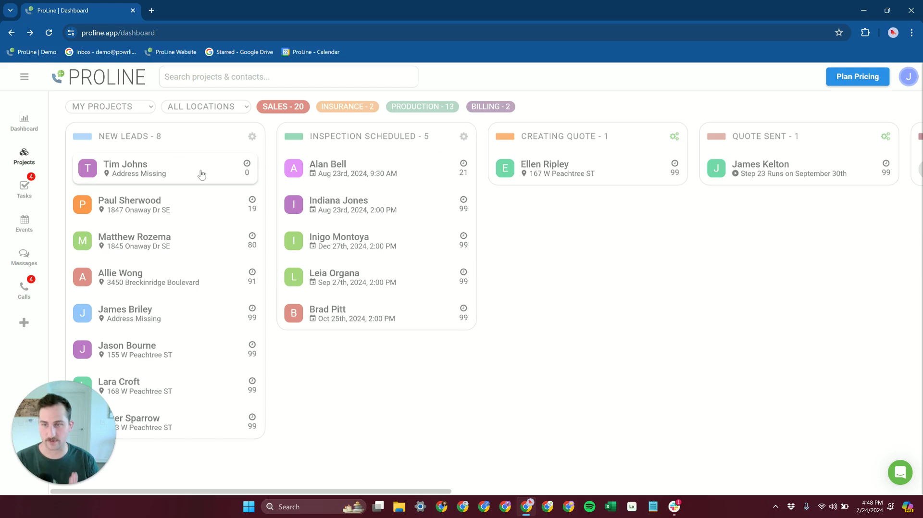
{"action": "left_click", "coordinate": [202, 174]}
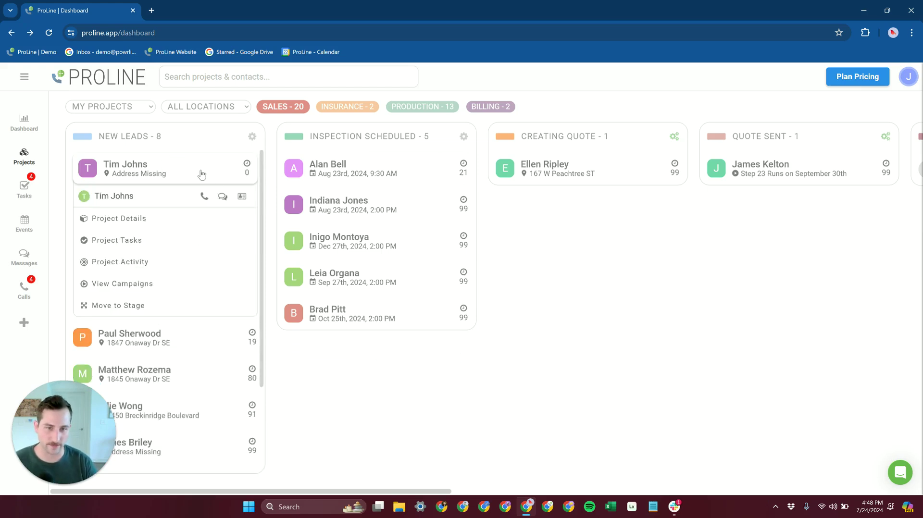
{"action": "left_click", "coordinate": [185, 174]}
{"action": "left_click_drag", "start_coordinate": [179, 173], "coordinate": [157, 177]}
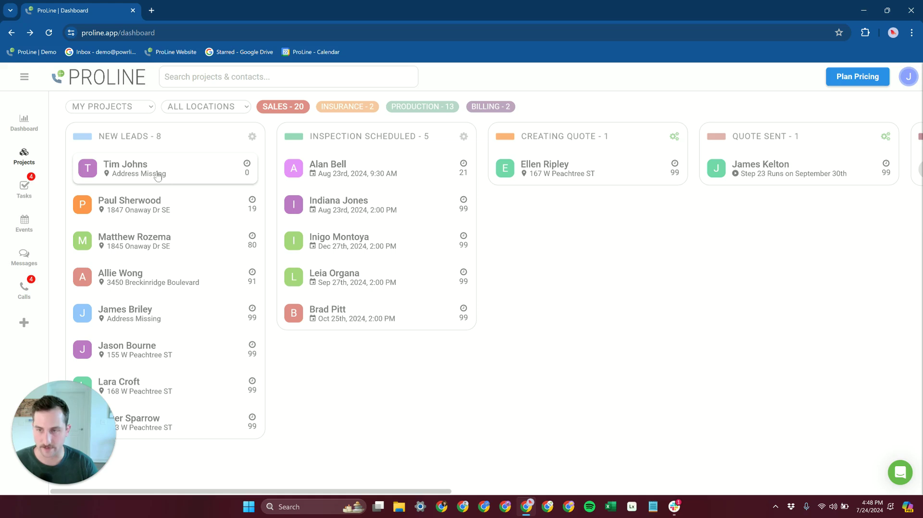
Start a new 60-minute Inspection event for the first New Leads project, choosing Friday, Jul 26th, 2024 at 10:00 AM
{"action": "left_click", "coordinate": [157, 176]}
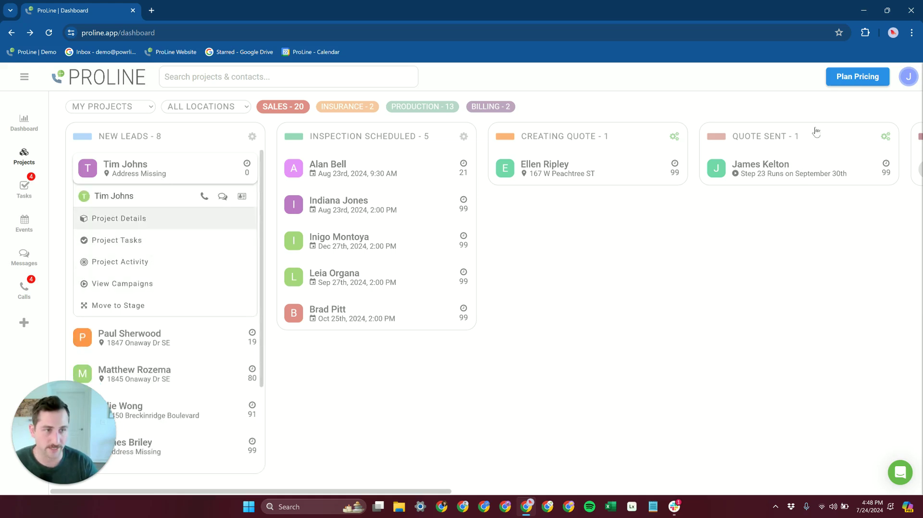
{"action": "left_click", "coordinate": [781, 97]}
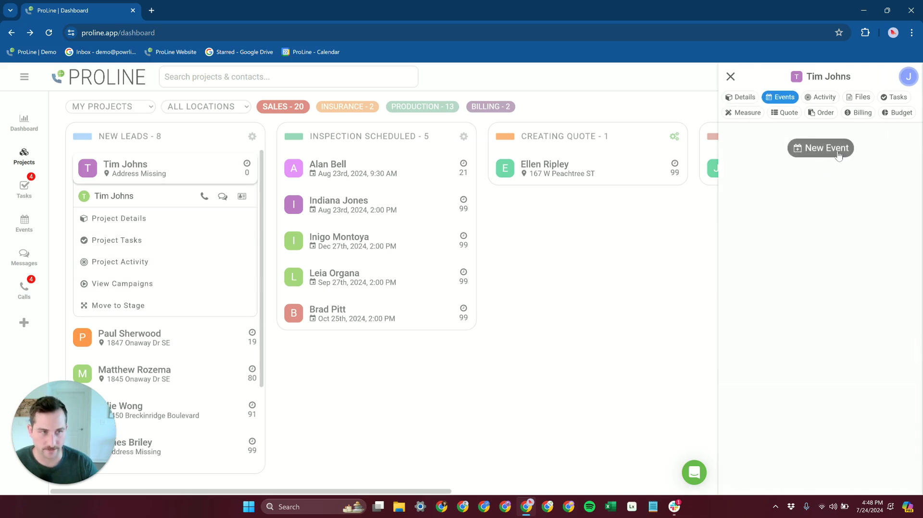
{"action": "left_click", "coordinate": [804, 148]}
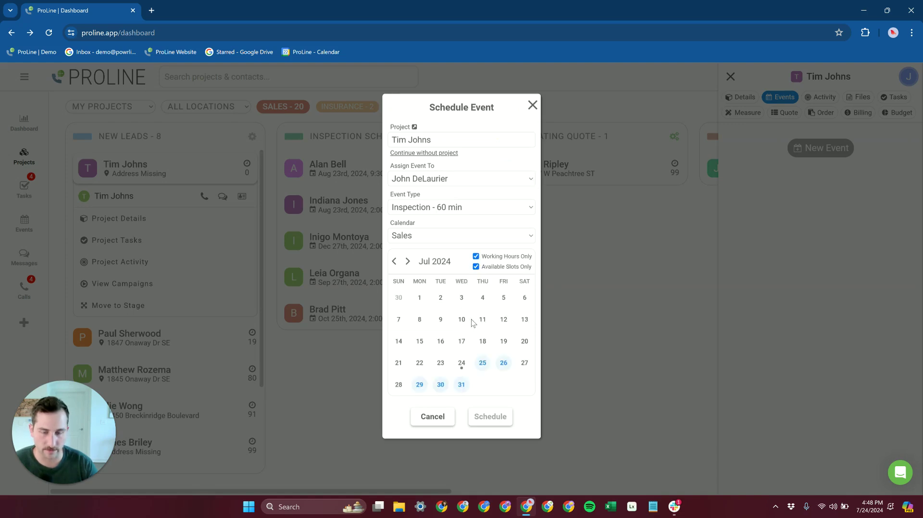
{"action": "left_click", "coordinate": [503, 363]}
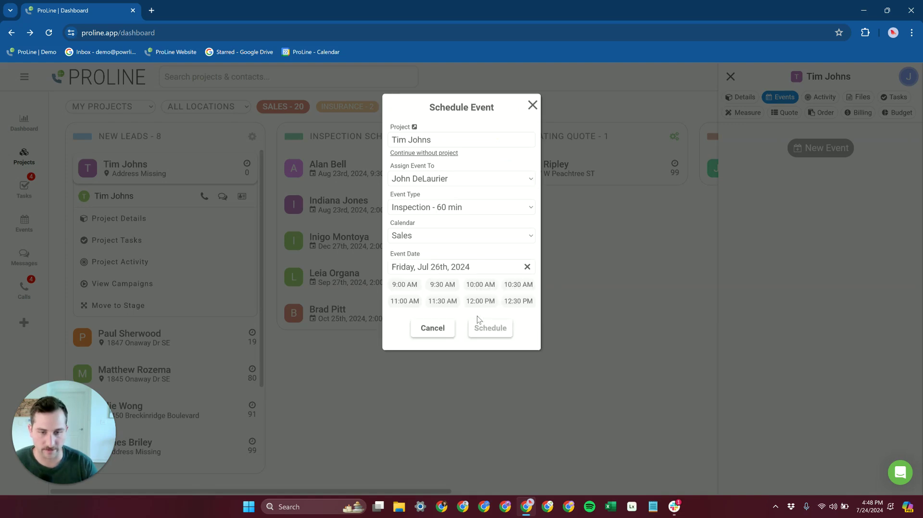
{"action": "left_click", "coordinate": [480, 285]}
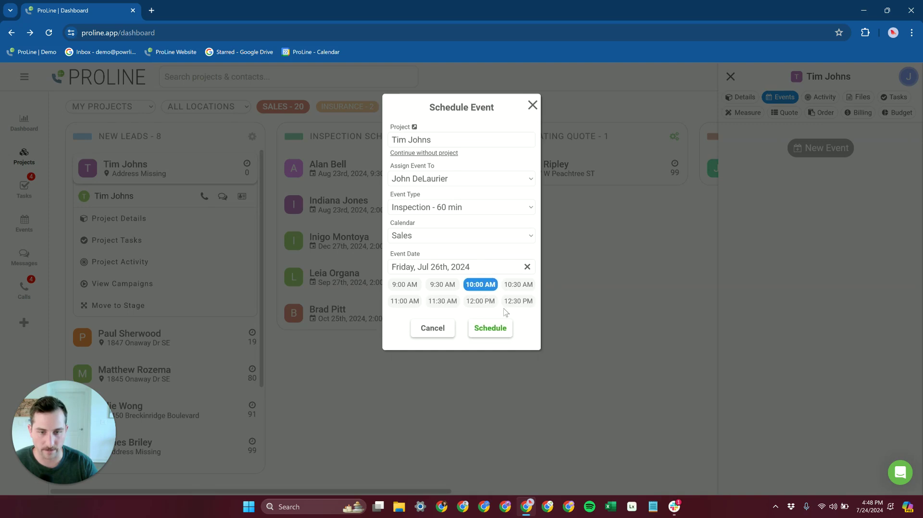
Assign the inspection to another team member, schedule it for Thursday, Jul 25th, 2024 at 10:00 AM, and close the project's details
{"action": "left_click", "coordinate": [462, 185]}
{"action": "left_click", "coordinate": [461, 216]}
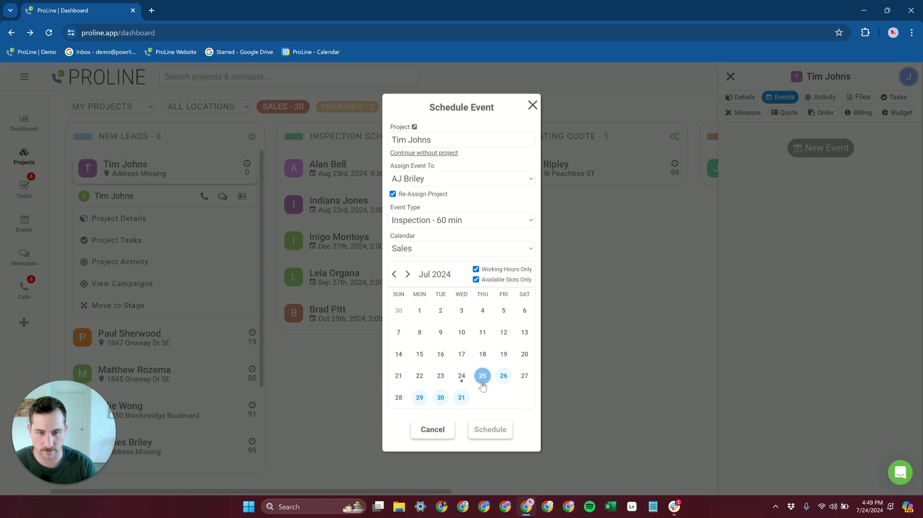
{"action": "left_click", "coordinate": [487, 382]}
{"action": "left_click", "coordinate": [481, 297]}
{"action": "left_click", "coordinate": [490, 375]}
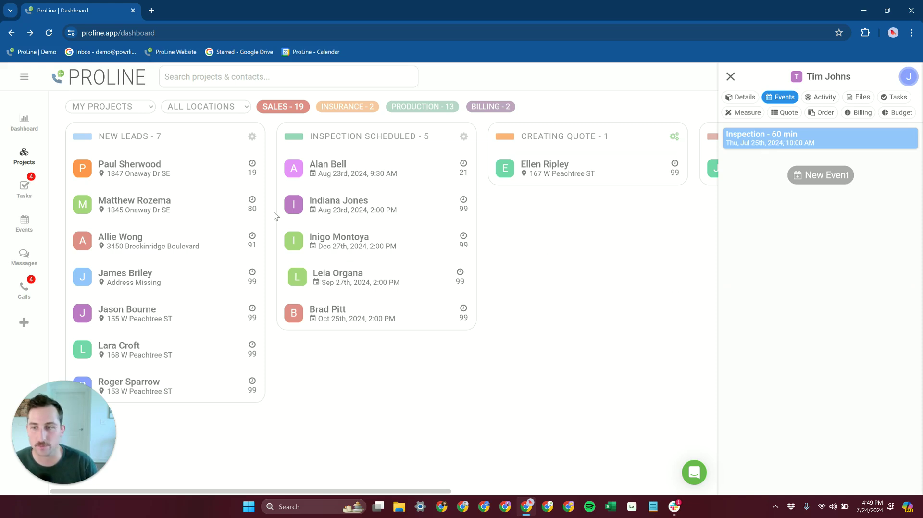
{"action": "left_click", "coordinate": [730, 77]}
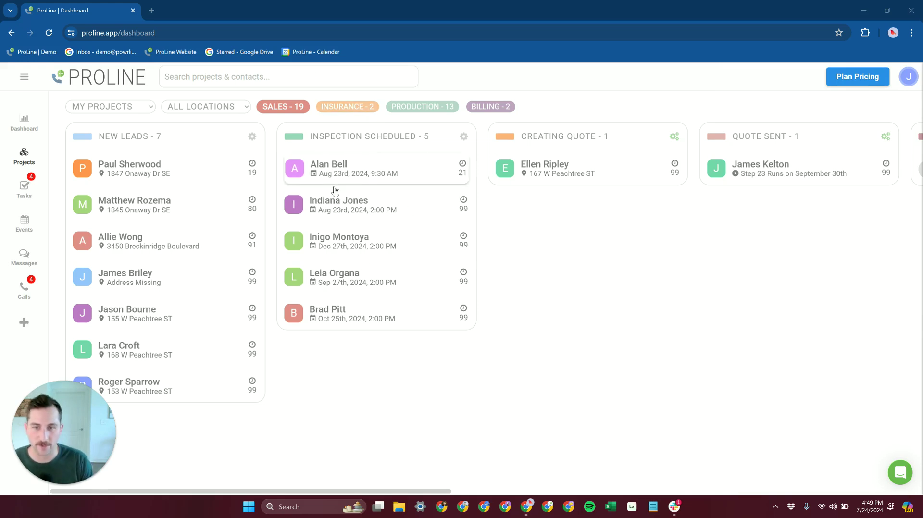
Show All Projects on the board and check the newly scheduled project's card under Inspection Scheduled
{"action": "left_click", "coordinate": [136, 108]}
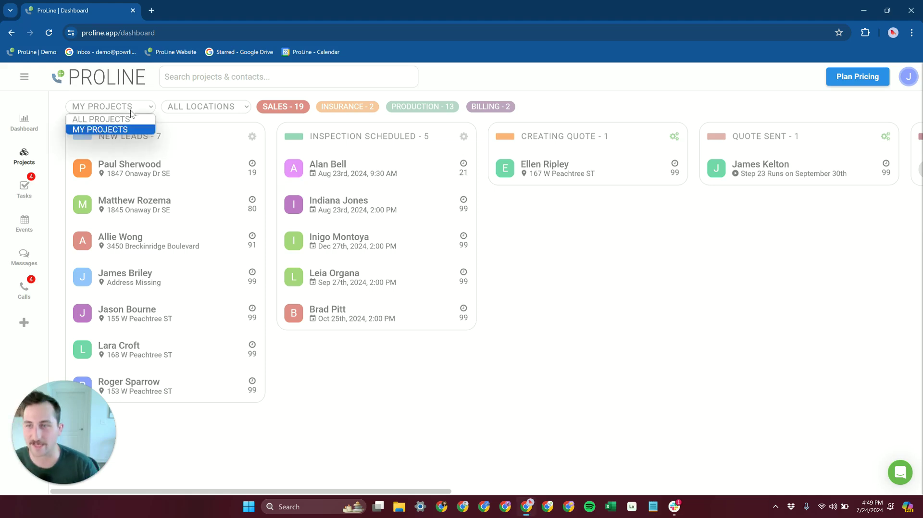
{"action": "left_click", "coordinate": [98, 120]}
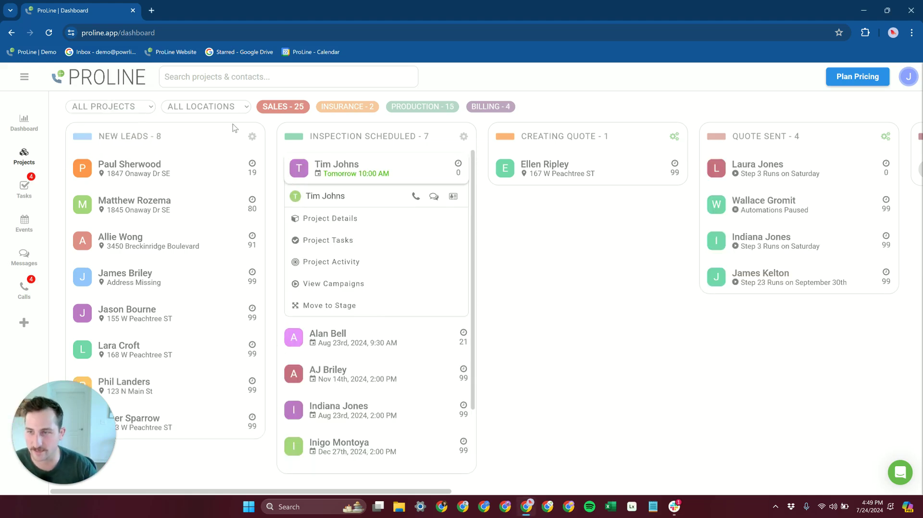
{"action": "left_click", "coordinate": [346, 165]}
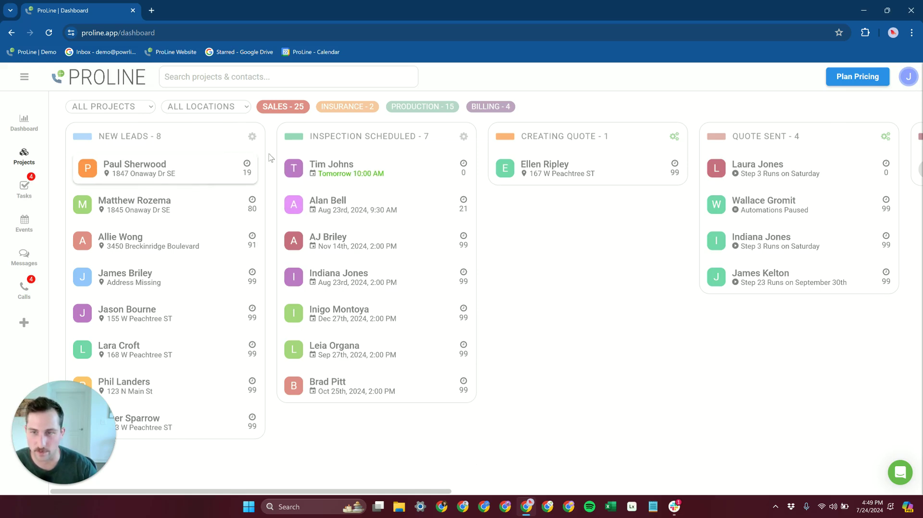
{"action": "left_click", "coordinate": [354, 174]}
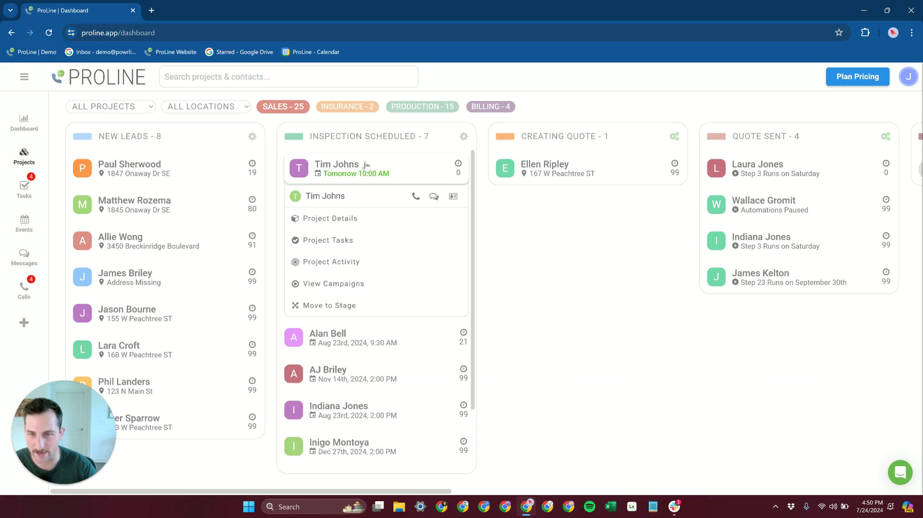
{"action": "left_click", "coordinate": [364, 174]}
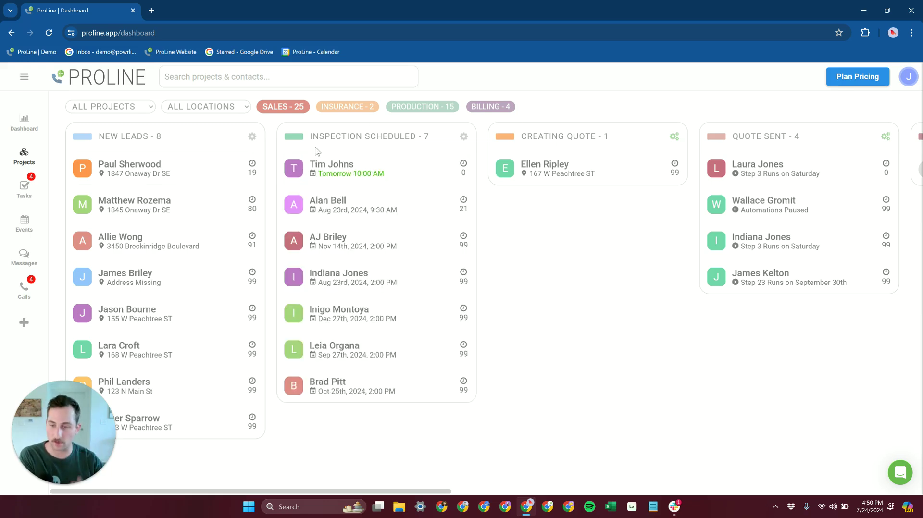
Expand the first project card under Inspection Scheduled, review its stage-move option and project details, and collapse the card again
{"action": "mouse_move", "coordinate": [337, 169]}
{"action": "left_mouse_down"}
{"action": "mouse_move", "coordinate": [152, 160]}
{"action": "mouse_move", "coordinate": [185, 137]}
{"action": "mouse_move", "coordinate": [344, 169]}
{"action": "mouse_move", "coordinate": [149, 146]}
{"action": "mouse_move", "coordinate": [352, 167]}
{"action": "left_mouse_up"}
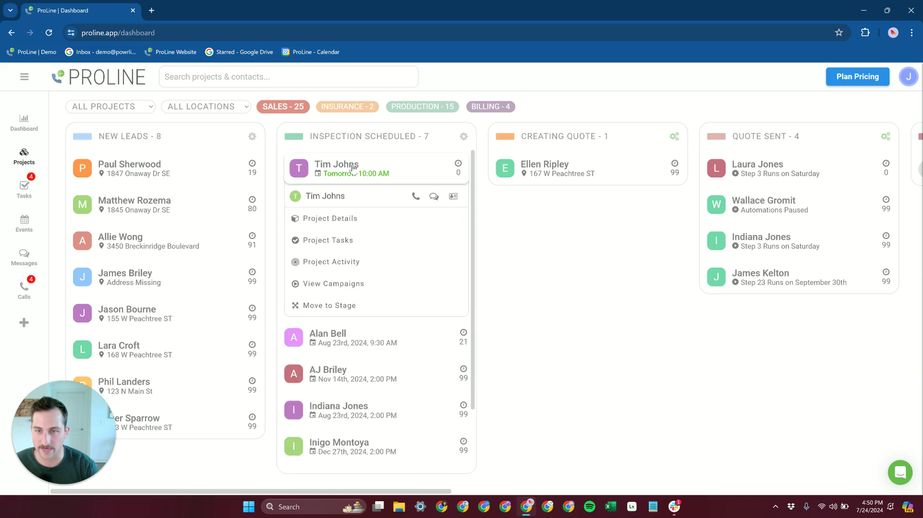
{"action": "left_click", "coordinate": [348, 304]}
{"action": "left_click", "coordinate": [338, 174]}
{"action": "left_click", "coordinate": [336, 175]}
{"action": "left_click", "coordinate": [298, 196]}
{"action": "left_click", "coordinate": [319, 219]}
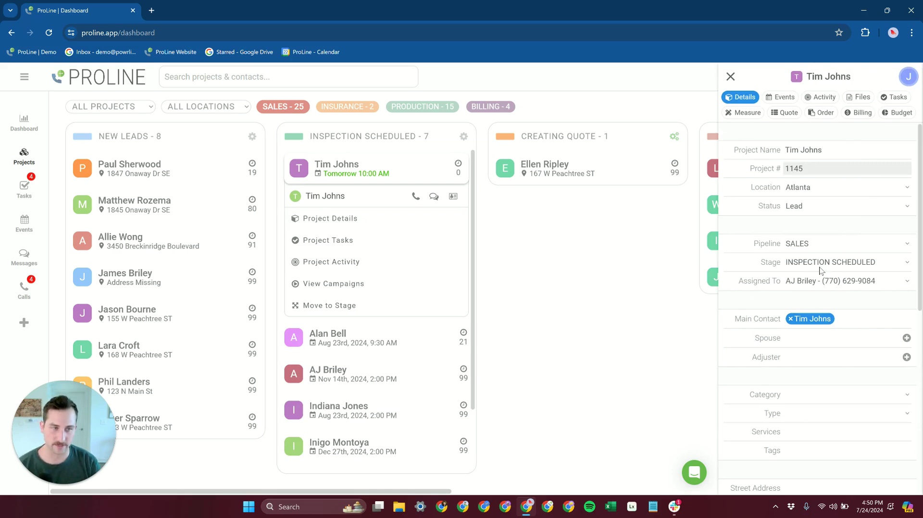
{"action": "left_click", "coordinate": [731, 77]}
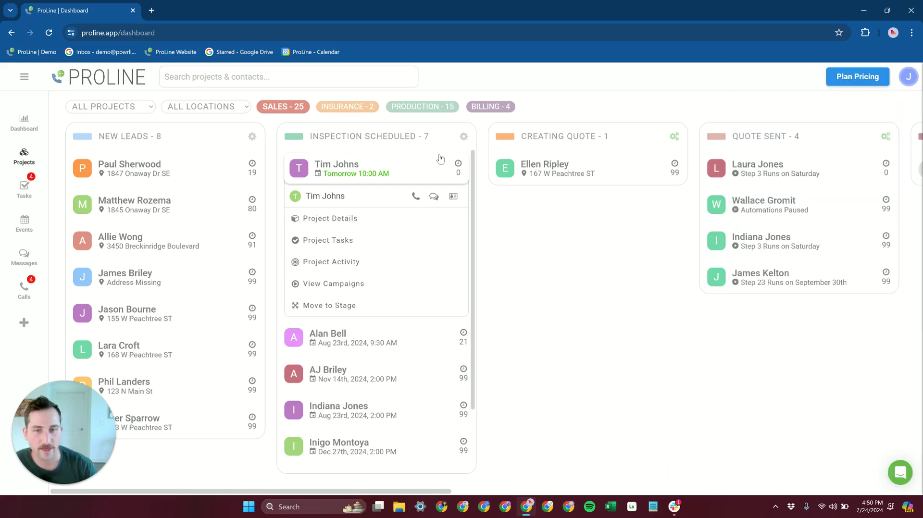
{"action": "left_click", "coordinate": [409, 169]}
{"action": "left_click", "coordinate": [412, 172]}
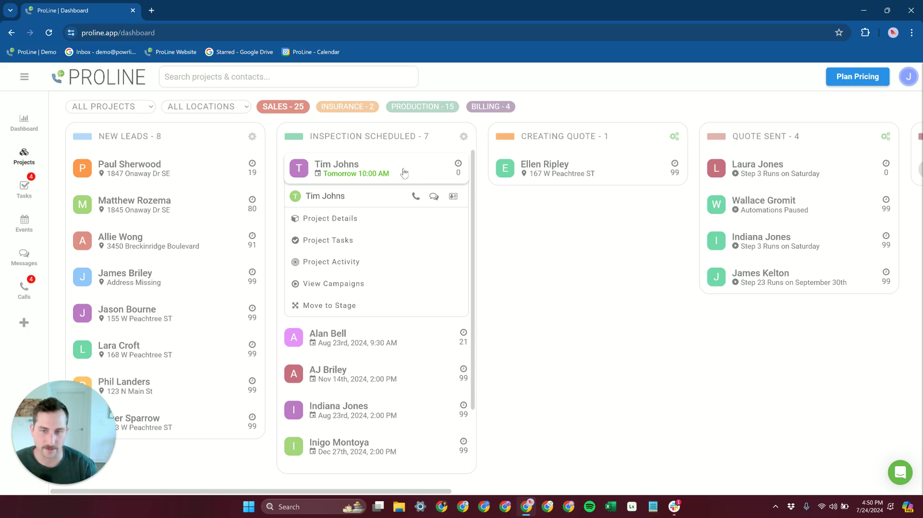
{"action": "left_click", "coordinate": [408, 169]}
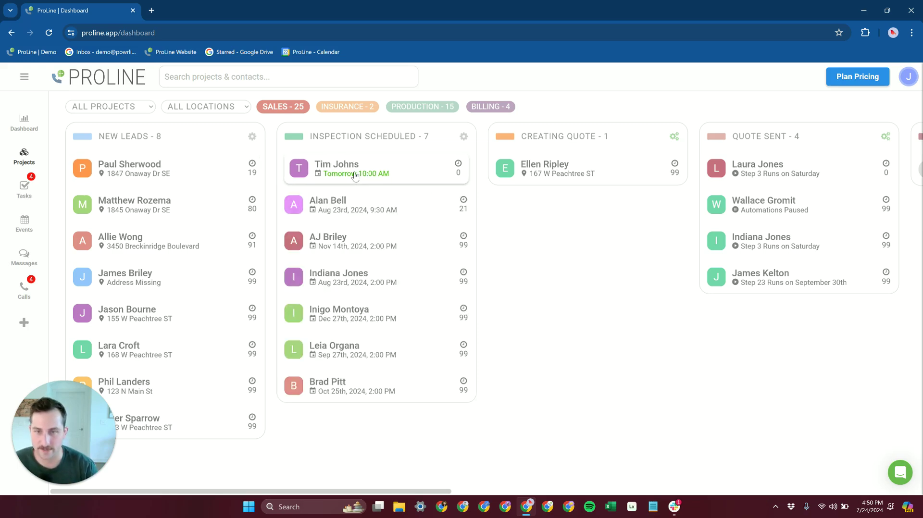
Review the Inspection Scheduled triggers with their Appt Reminders campaign and the Creating Quote stage triggers, and return to the board
{"action": "left_click", "coordinate": [462, 138]}
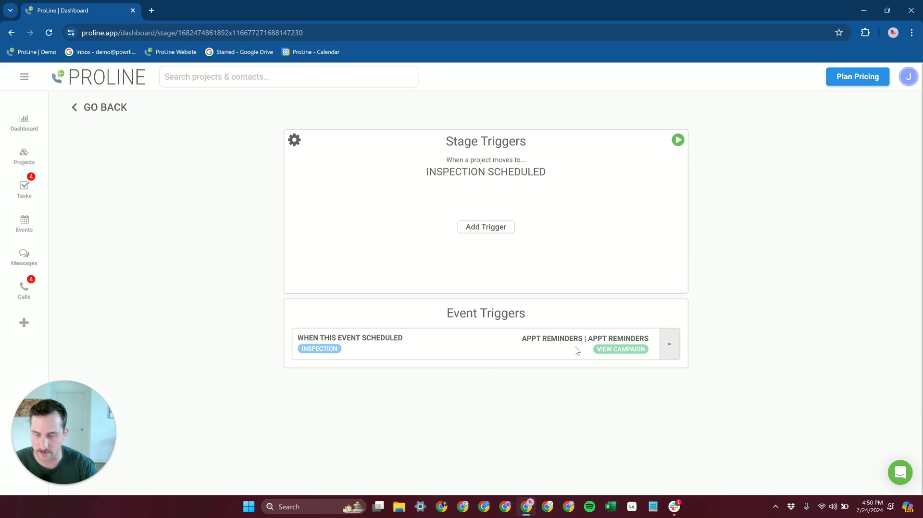
{"action": "left_click", "coordinate": [601, 352]}
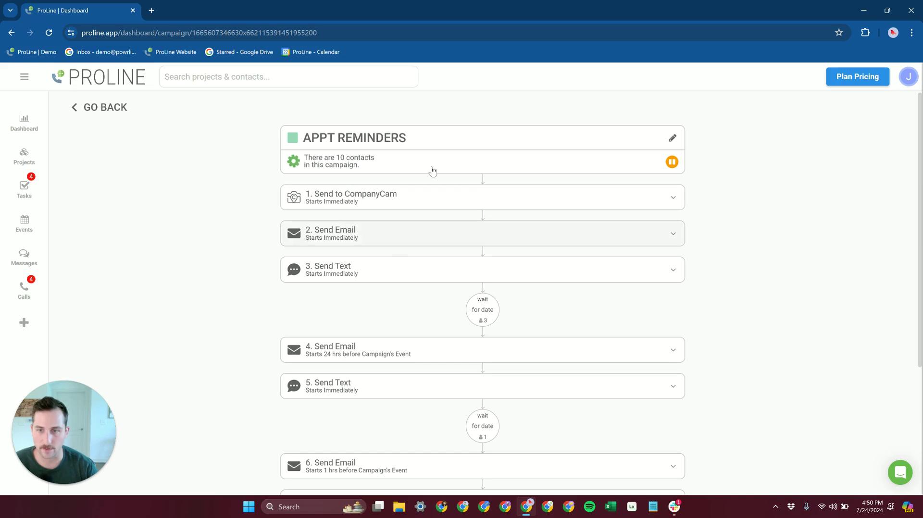
{"action": "left_click", "coordinate": [90, 113]}
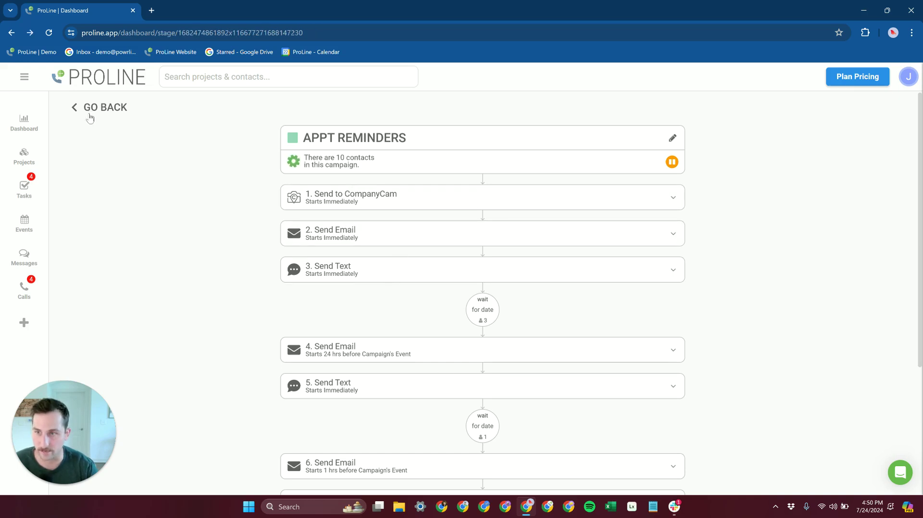
{"action": "left_click", "coordinate": [27, 155]}
{"action": "left_click", "coordinate": [675, 138]}
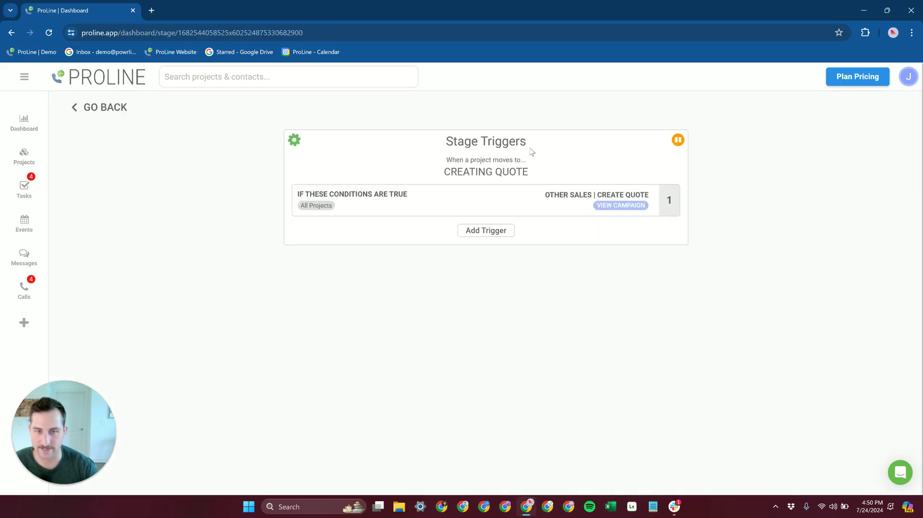
{"action": "left_click", "coordinate": [90, 109]}
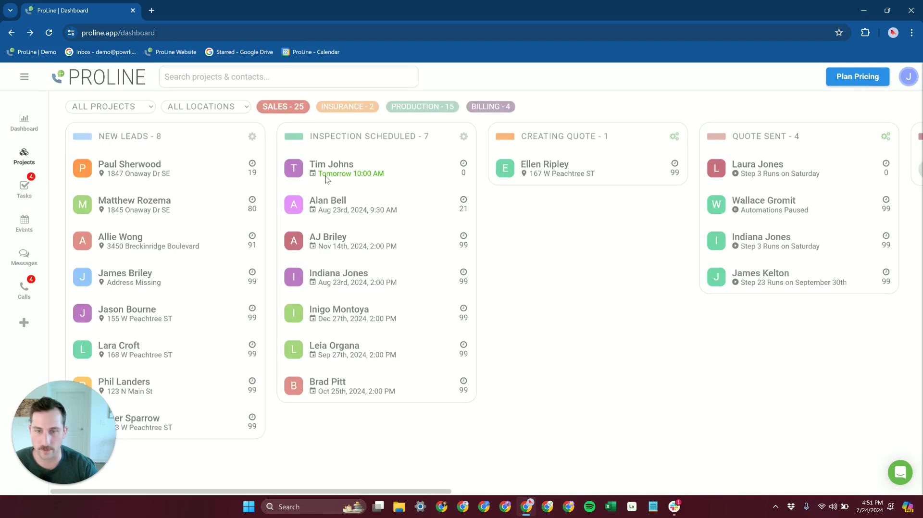
Move the first project under Inspection Scheduled to the Creating Quote stage
{"action": "left_click", "coordinate": [342, 172]}
{"action": "left_click", "coordinate": [341, 172]}
{"action": "left_click_drag", "start_coordinate": [341, 172], "coordinate": [620, 158]}
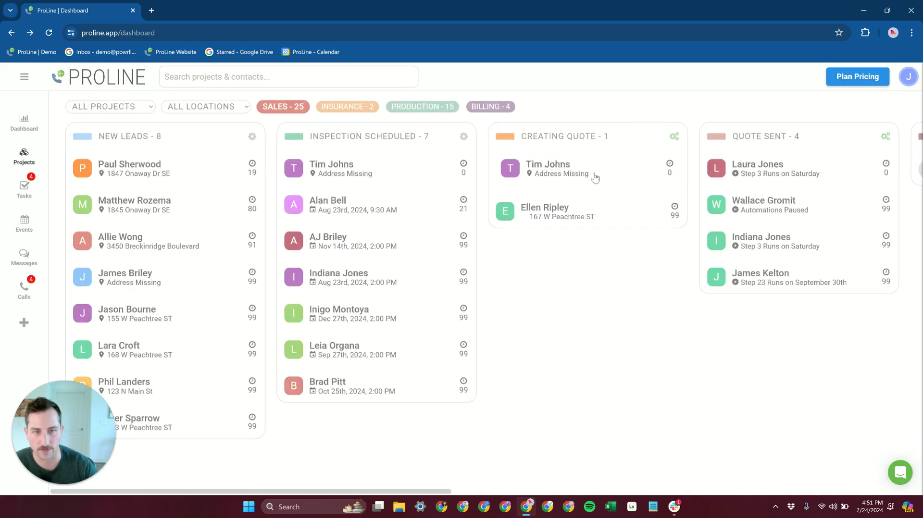
Inspect the Create Quote campaign and its first Send Email step from the Creating Quote stage triggers, and return to the board
{"action": "left_click", "coordinate": [675, 137]}
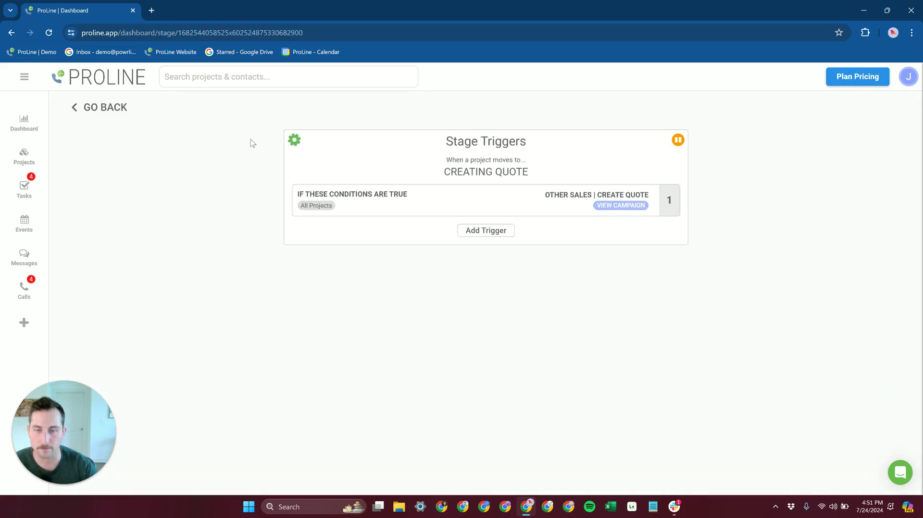
{"action": "left_click", "coordinate": [621, 207]}
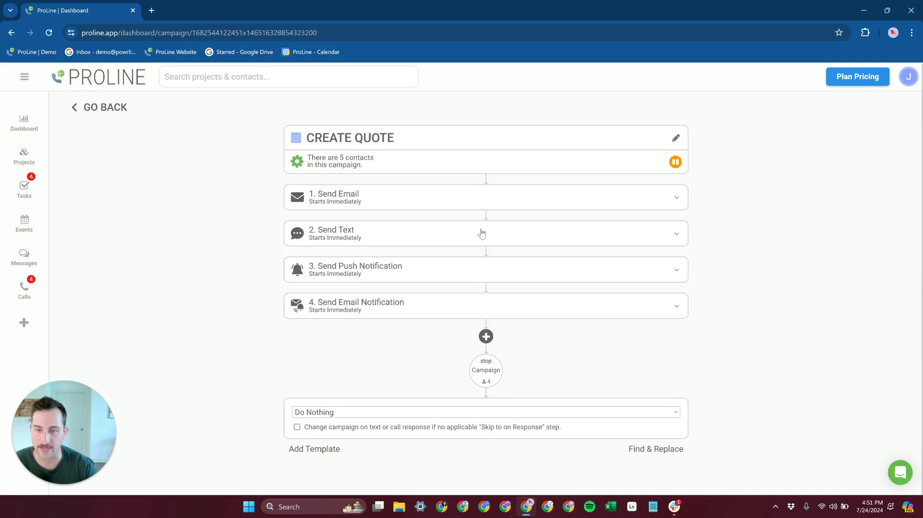
{"action": "left_click", "coordinate": [510, 205]}
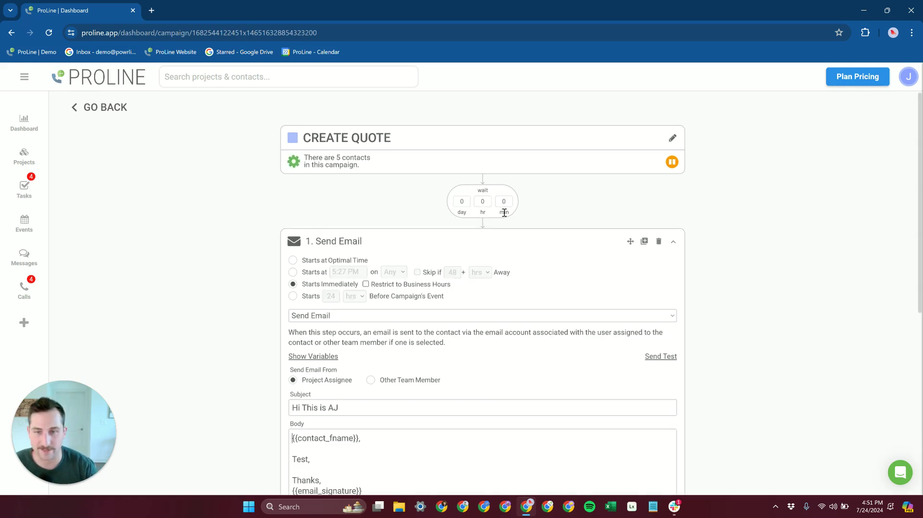
{"action": "left_click", "coordinate": [492, 241]}
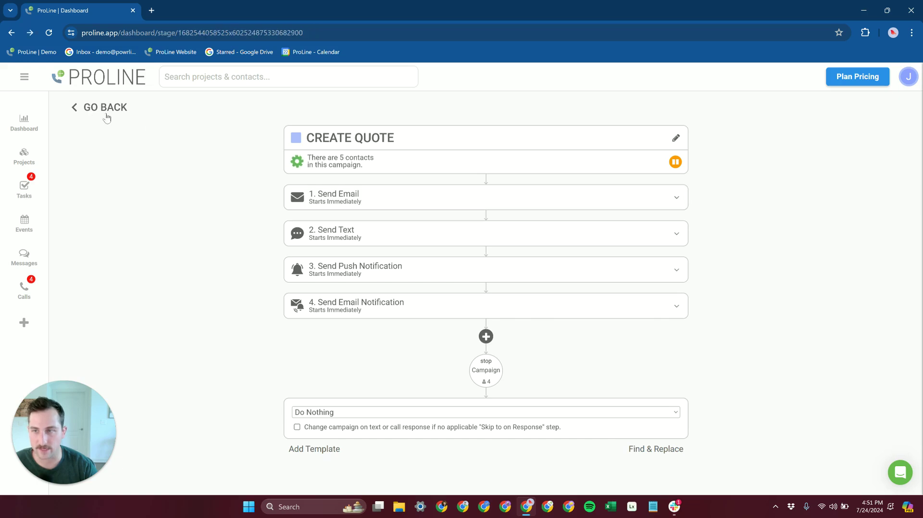
{"action": "left_click", "coordinate": [91, 109]}
{"action": "left_click", "coordinate": [90, 108]}
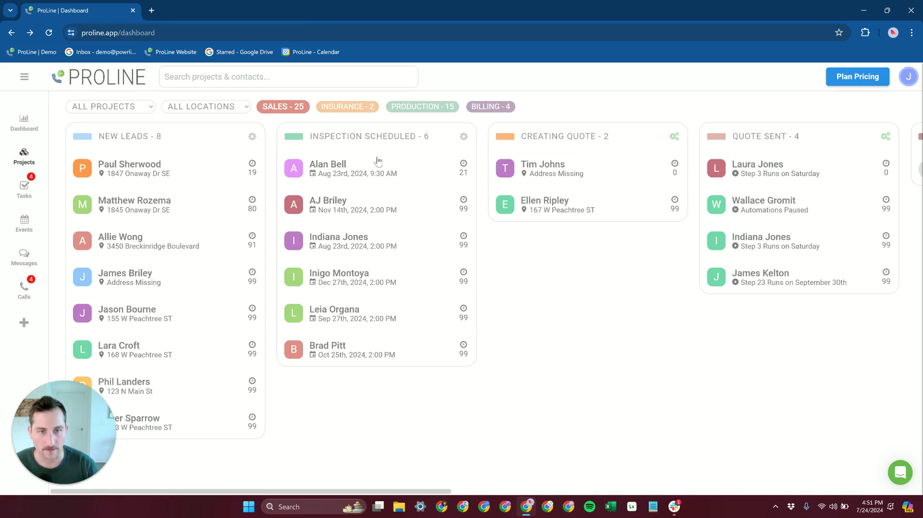
Look through the Insurance, Production and Billing pipelines, and return to the Sales pipeline
{"action": "left_click", "coordinate": [346, 107]}
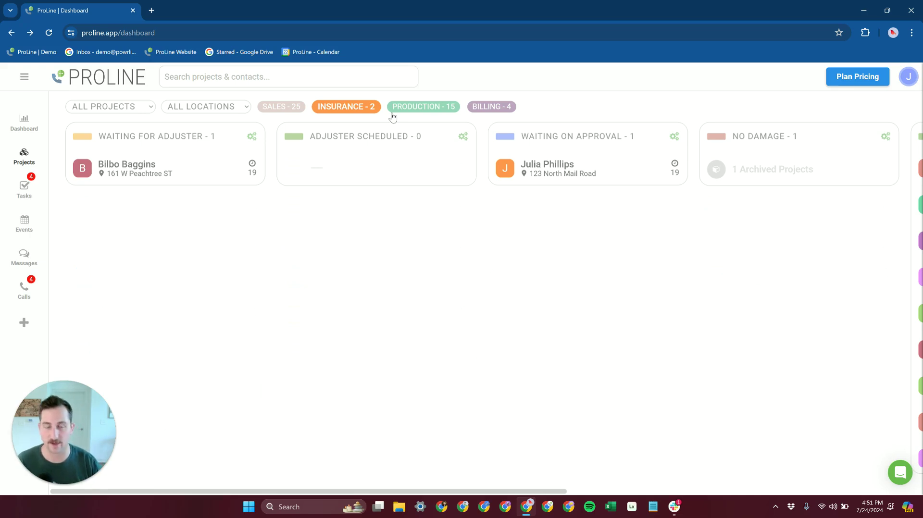
{"action": "left_click", "coordinate": [414, 108]}
{"action": "left_click", "coordinate": [503, 111]}
{"action": "left_click", "coordinate": [432, 107]}
{"action": "left_click", "coordinate": [354, 106]}
{"action": "left_click", "coordinate": [301, 108]}
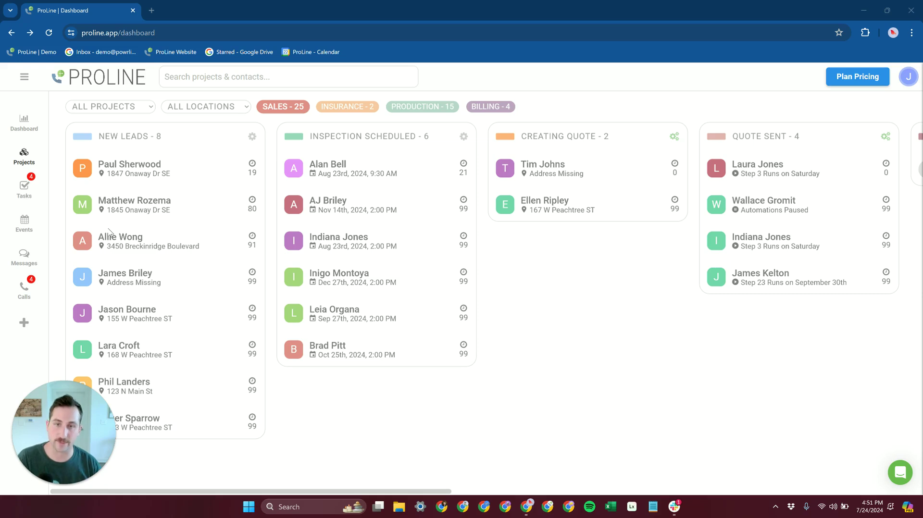
Examine the stages of the Production pipeline across the board and switch back to the Sales pipeline
{"action": "left_click", "coordinate": [421, 109]}
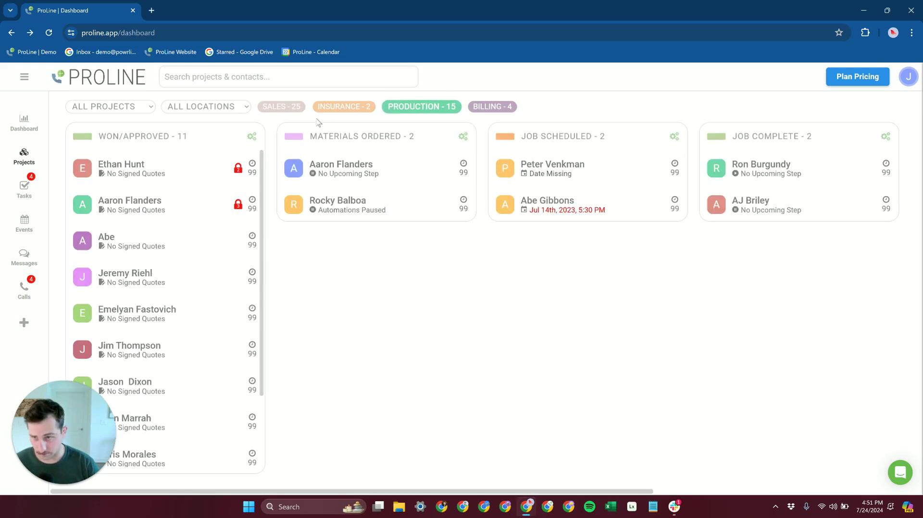
{"action": "left_click_drag", "start_coordinate": [385, 491], "coordinate": [403, 479]}
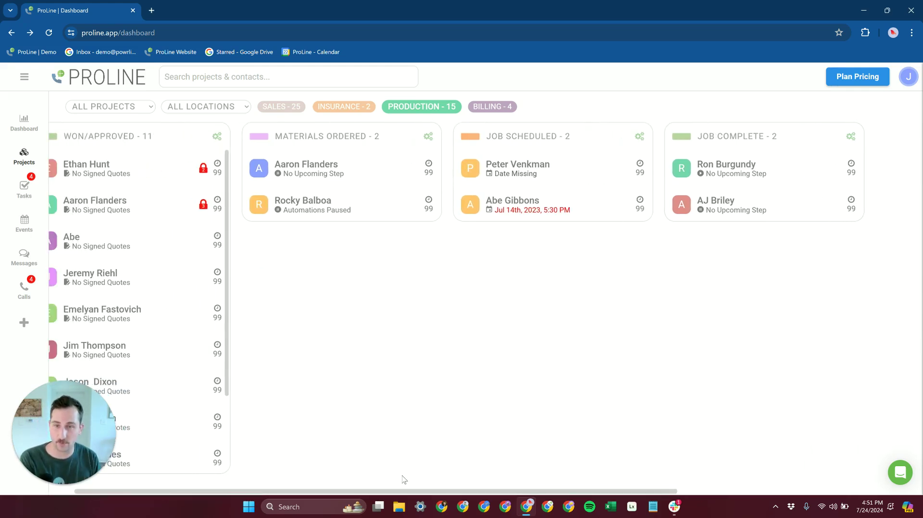
{"action": "left_click_drag", "start_coordinate": [445, 484], "coordinate": [409, 487]}
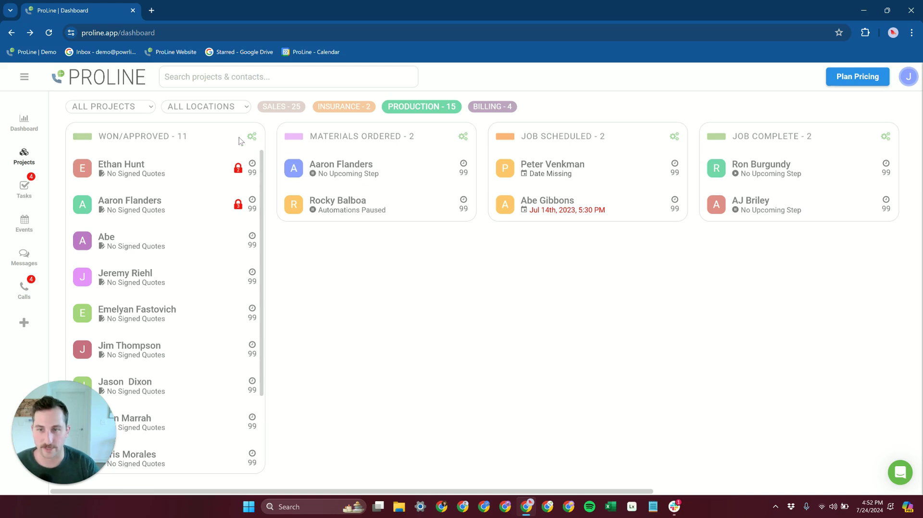
{"action": "left_click", "coordinate": [281, 109]}
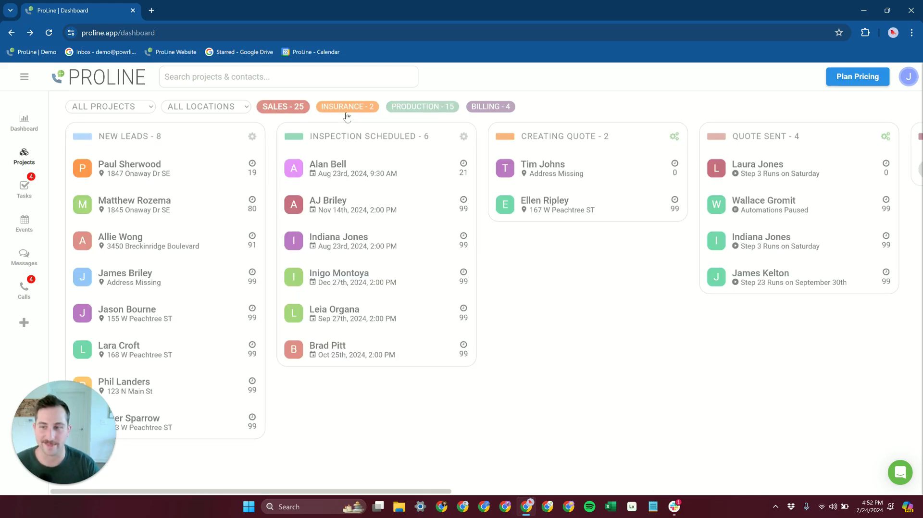